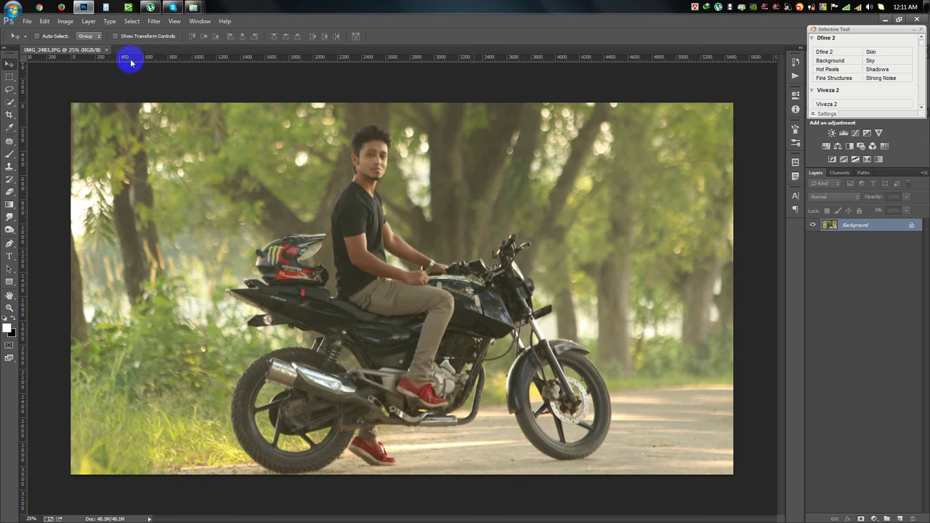
Step: Apply Auto Contrast to the photo and open it in the Camera Raw Filter
left_click(66, 21)
left_click(90, 70)
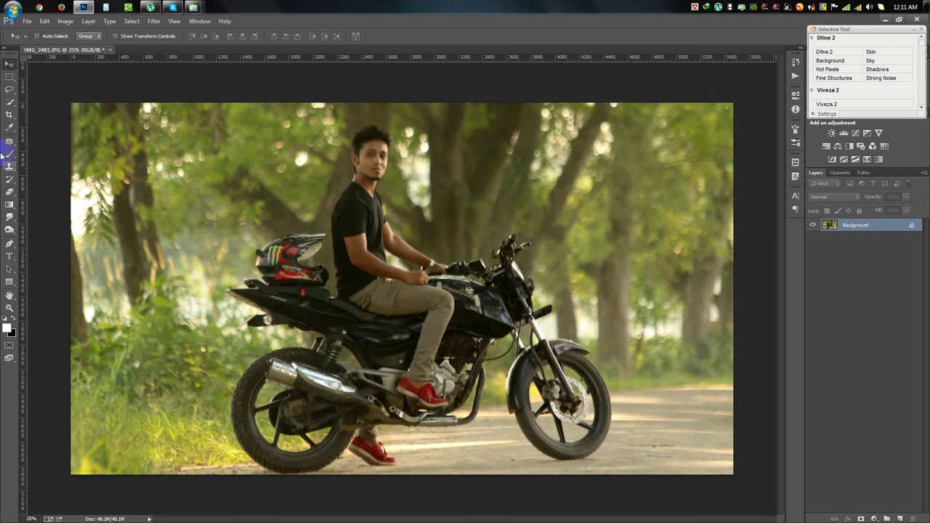
left_click(154, 21)
left_click(154, 76)
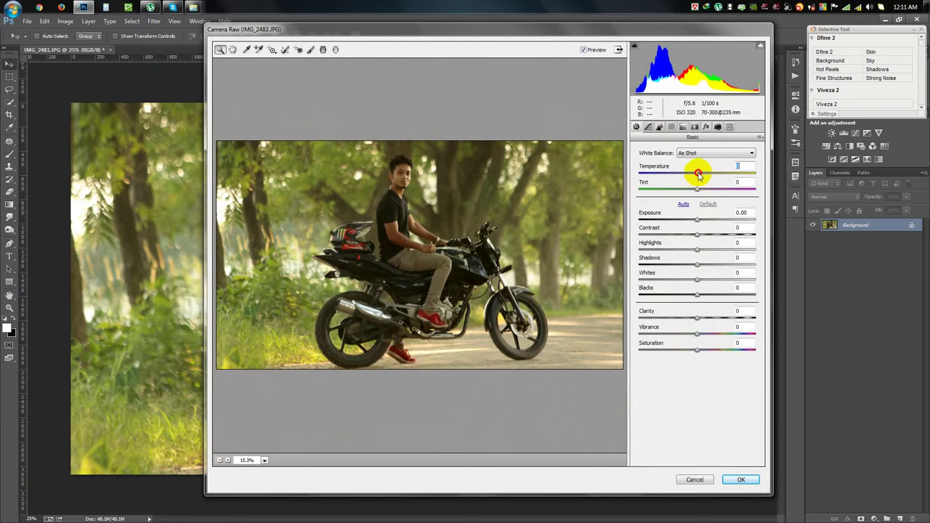
Step: Set Highlights -88, Shadows +72, Whites +54, Blacks +58, Auto white balance and Vibrance +78
mouse_move(697, 174)
left_mouse_down()
mouse_move(686, 176)
mouse_move(728, 194)
mouse_move(701, 195)
left_mouse_up()
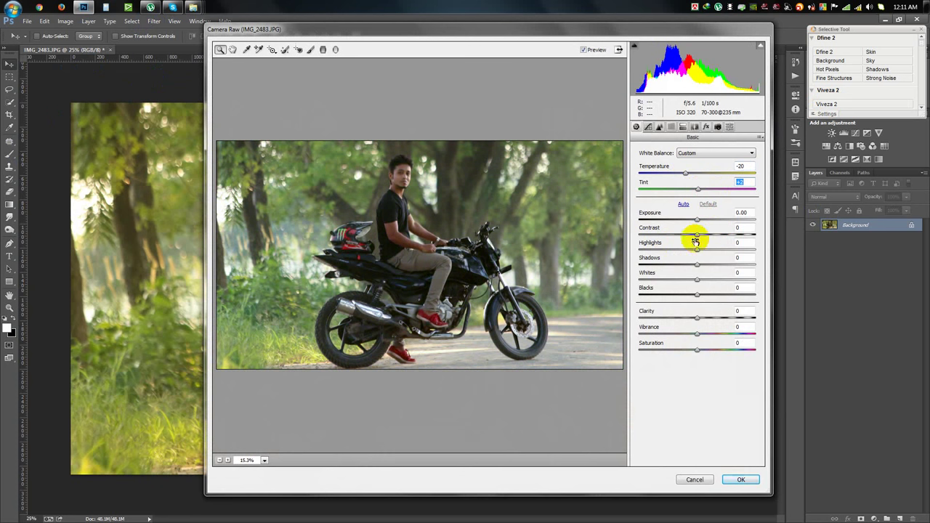
mouse_move(696, 266)
left_mouse_down()
mouse_move(738, 263)
mouse_move(646, 249)
left_mouse_up()
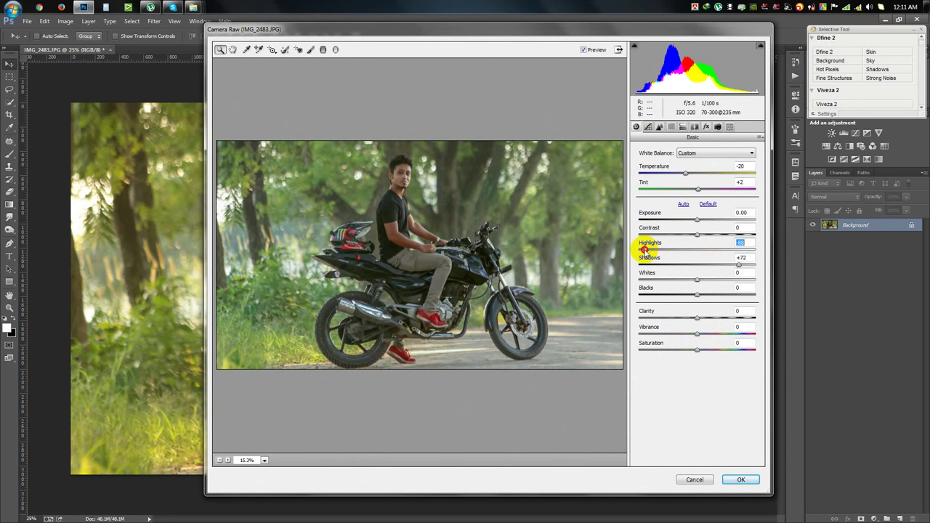
mouse_move(698, 281)
left_mouse_down()
mouse_move(729, 277)
mouse_move(716, 293)
mouse_move(700, 293)
mouse_move(712, 293)
left_mouse_up()
left_click(708, 153)
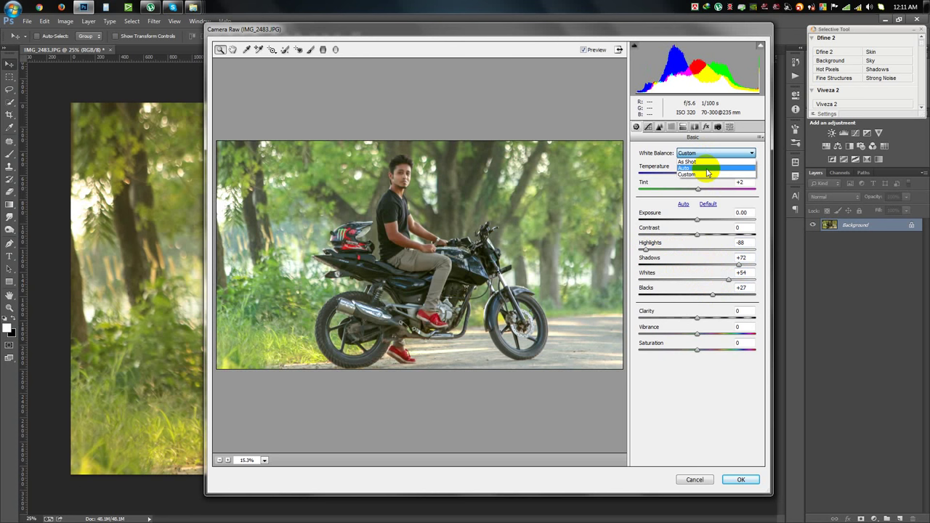
left_click(707, 169)
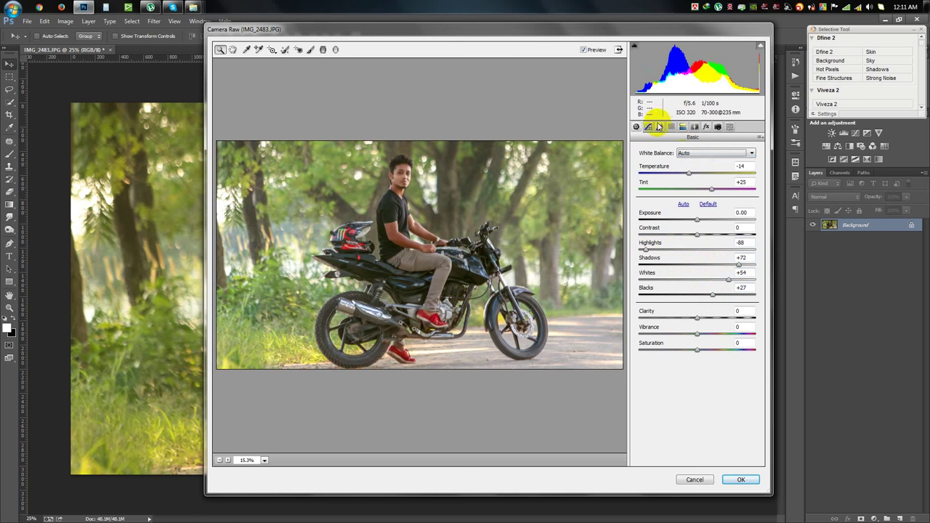
left_click_drag(697, 336, 742, 328)
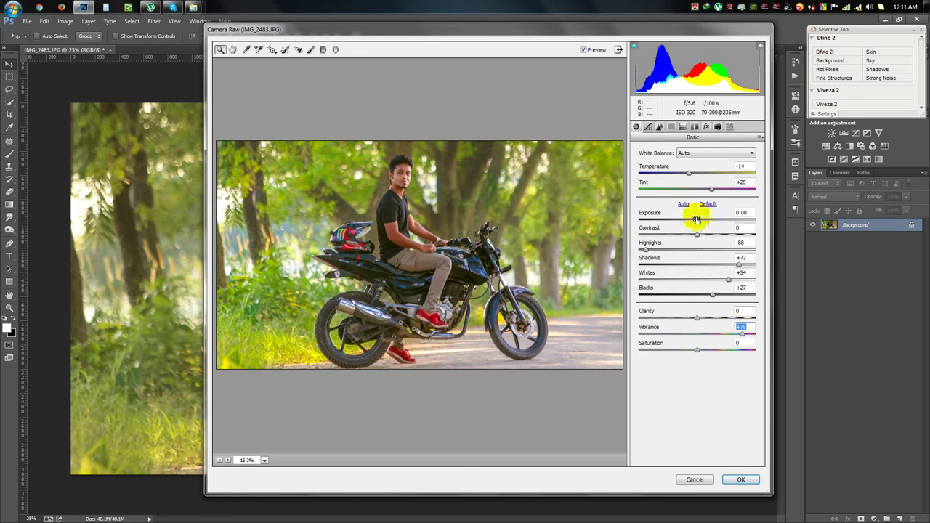
left_click_drag(714, 296, 730, 292)
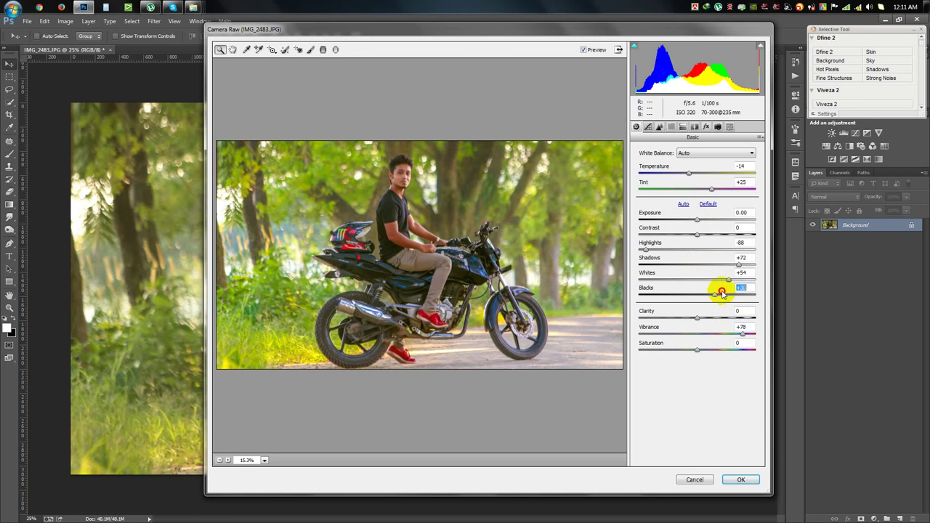
Step: Nudge the Tone Curve Darks slider slightly and commit all Camera Raw edits
left_click(648, 126)
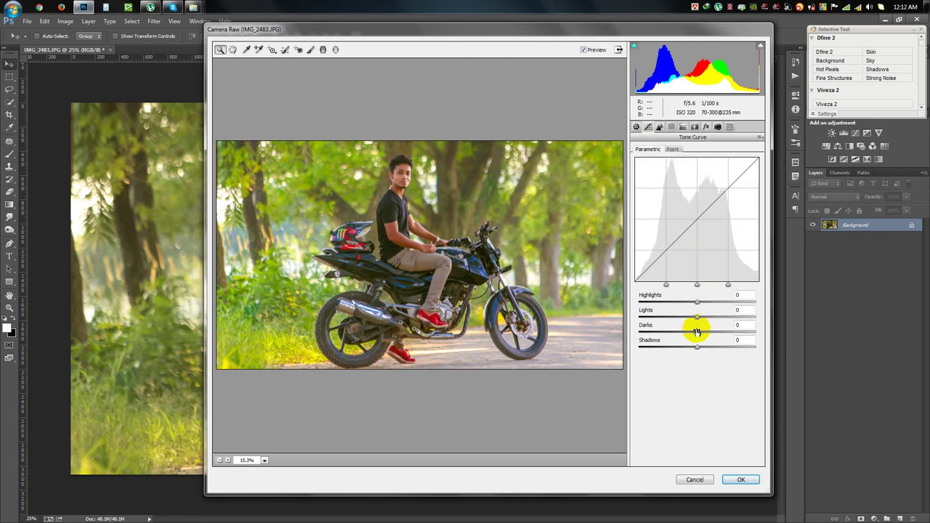
left_click_drag(699, 334, 697, 335)
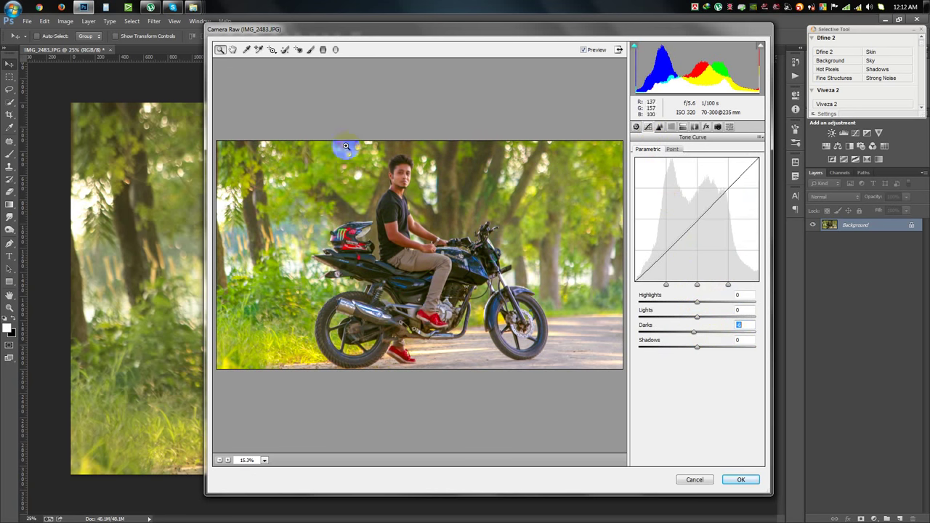
left_click(741, 481)
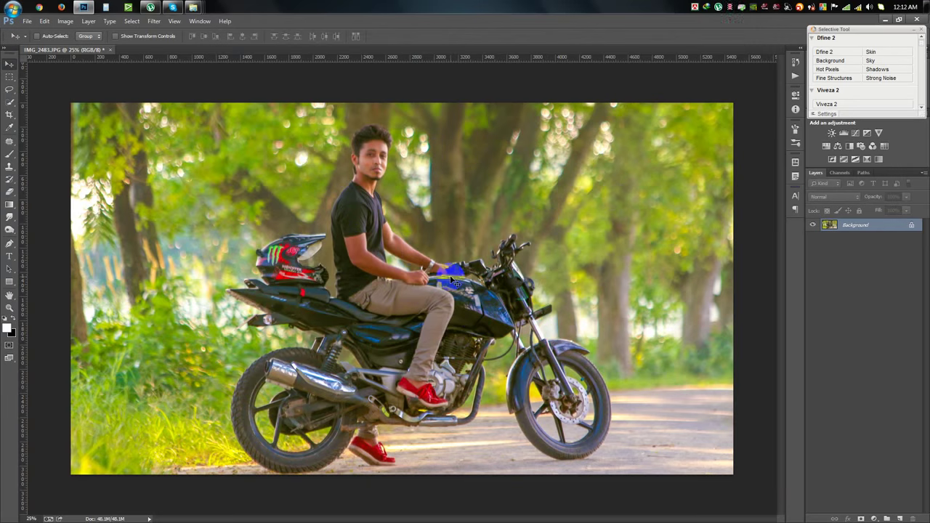
Step: Raise Viveza 2 global Structure to about 65% and apply it as a new layer
left_click(835, 106)
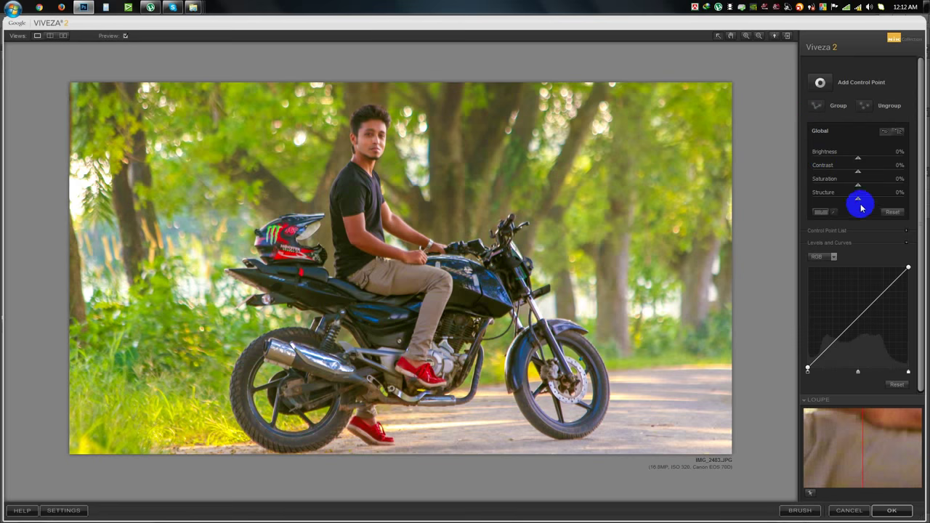
left_click_drag(858, 198, 892, 204)
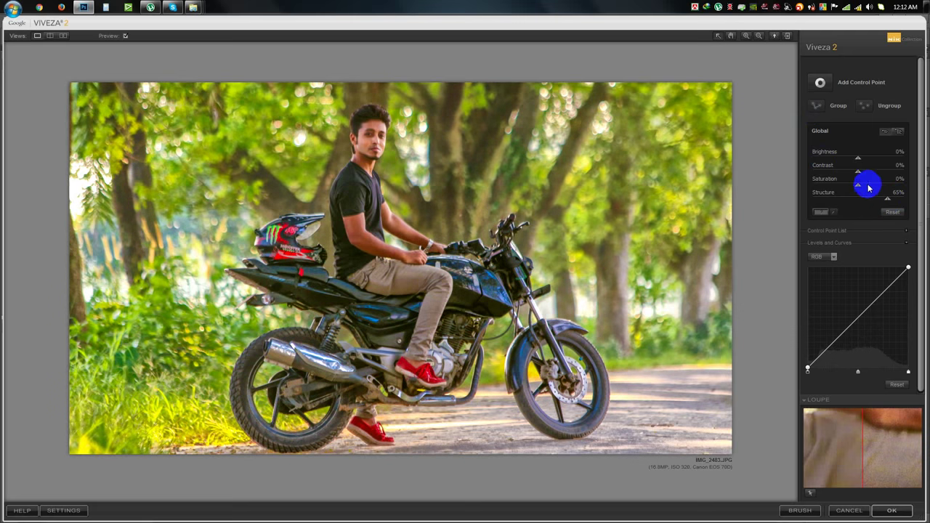
left_click(891, 510)
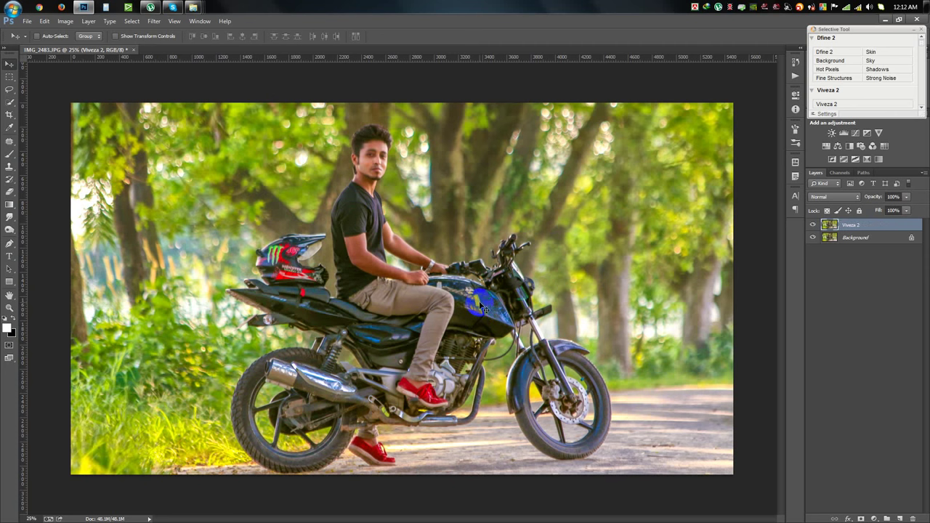
Step: Flatten the layers, save the image as JPEG, and launch HDR Efex Pro 2
key("ctrl+shift+e")
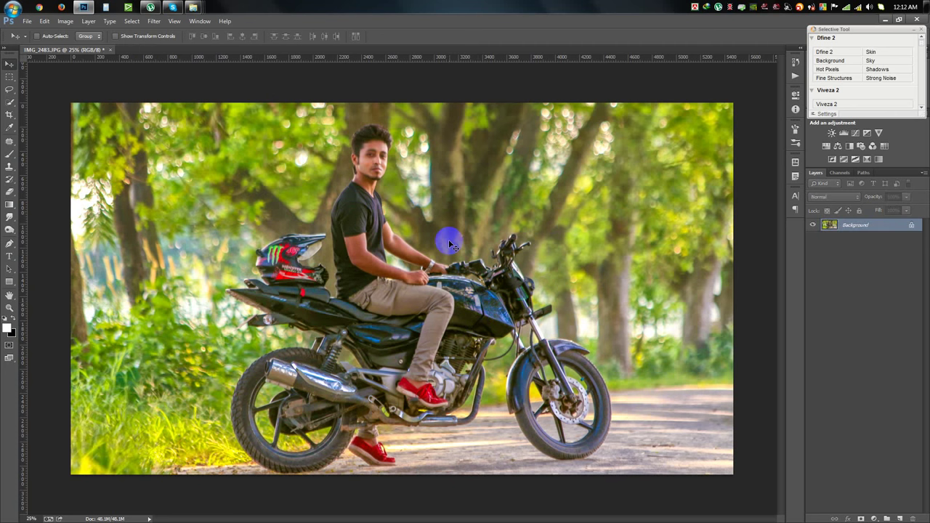
key("ctrl+s")
left_click(521, 140)
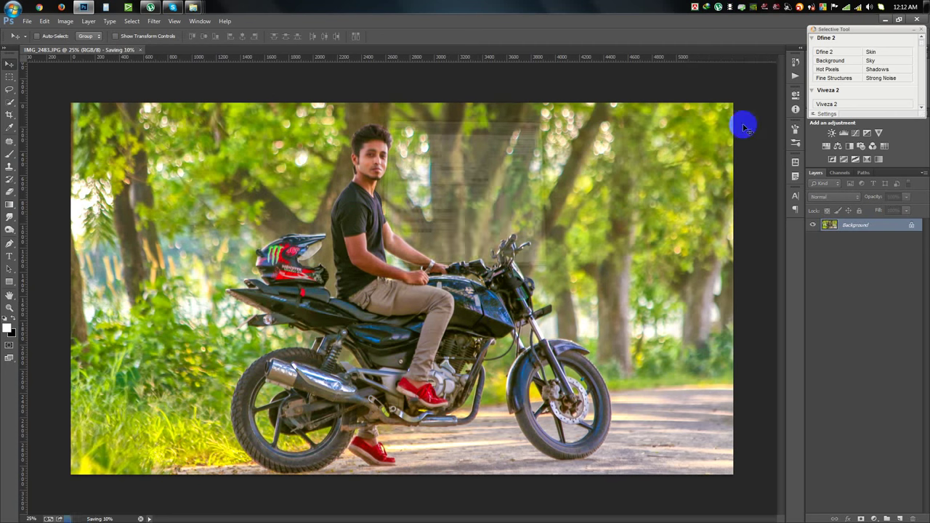
left_click(155, 21)
mouse_move(174, 244)
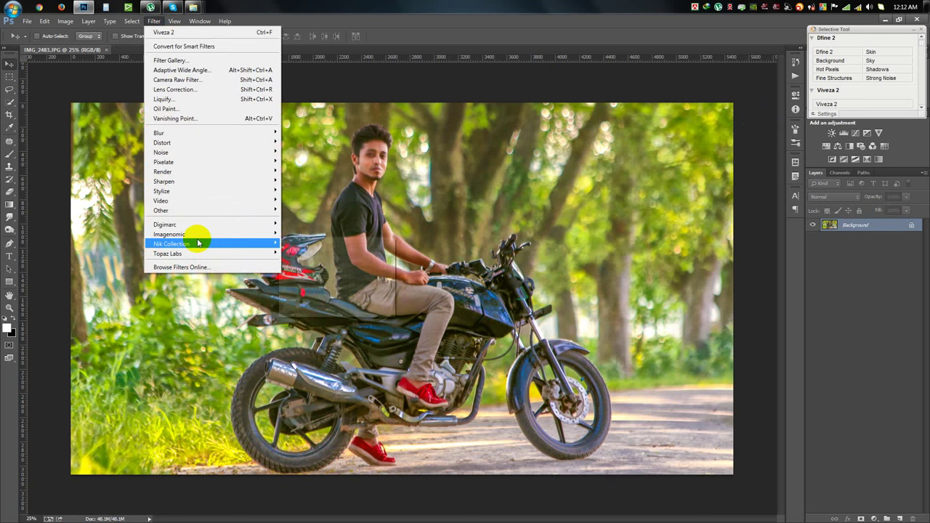
left_click(329, 259)
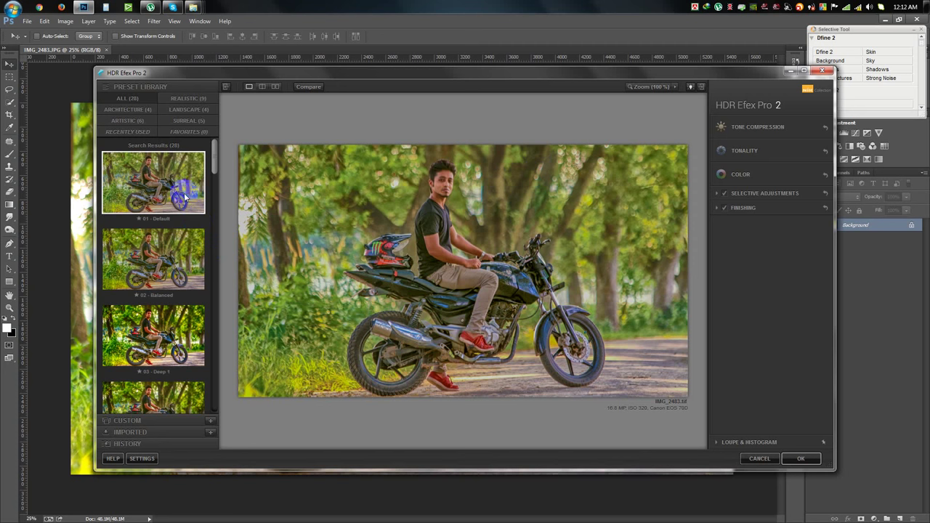
Step: Preview the Balanced, Deep 1, Deep 2, Detailed 1, Bright and B&W (realistic) HDR presets
left_click(187, 254)
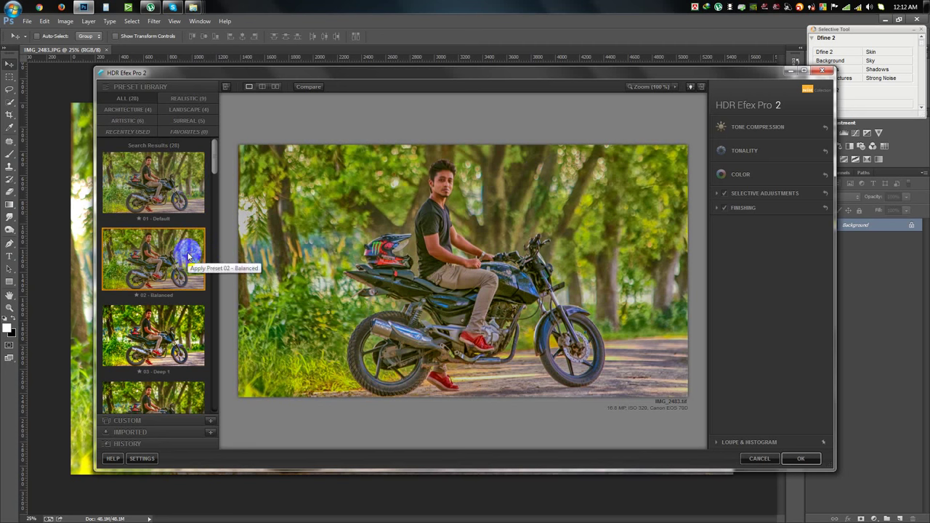
left_click(192, 331)
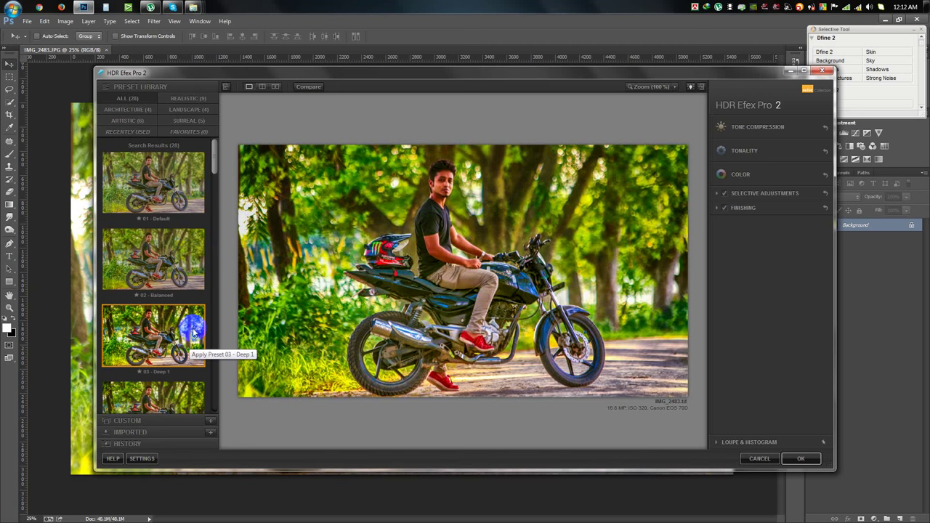
scroll(175, 342, "down", 1)
left_click(168, 372)
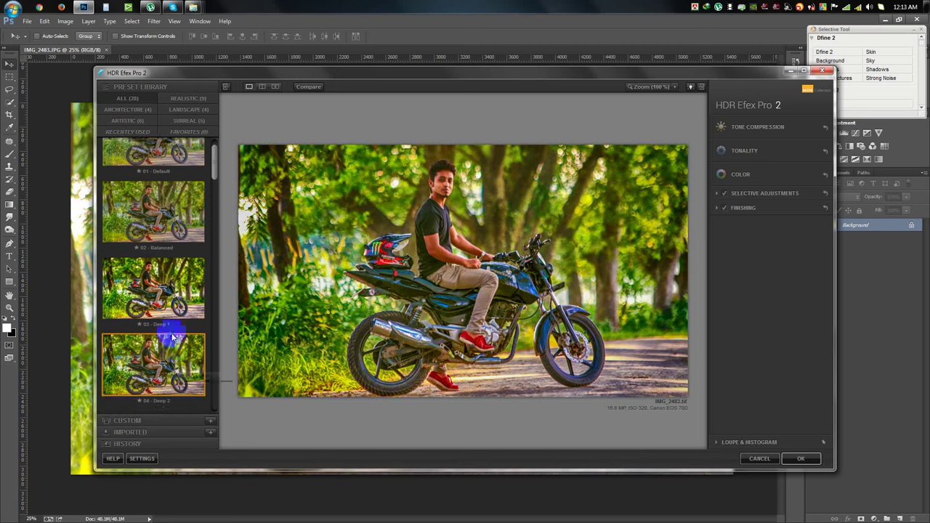
scroll(172, 337, "down", 1)
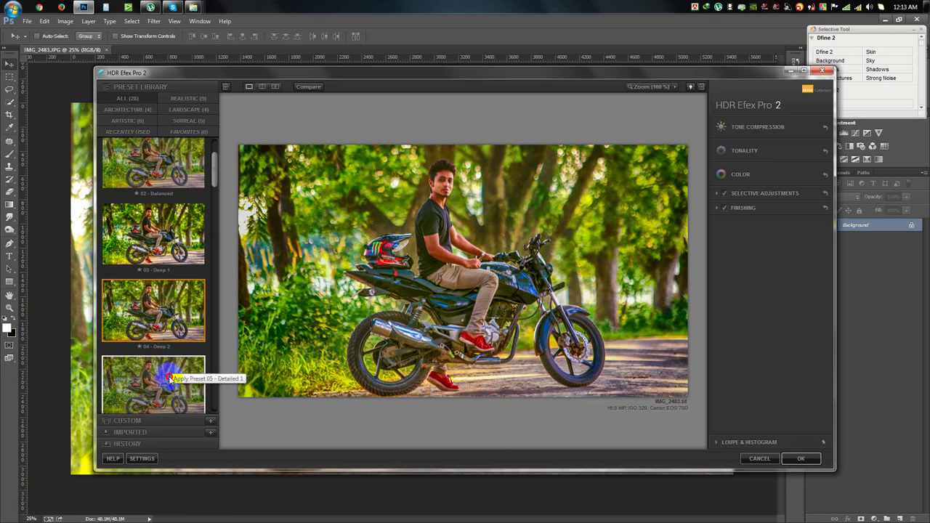
left_click(170, 377)
scroll(169, 374, "down", 2)
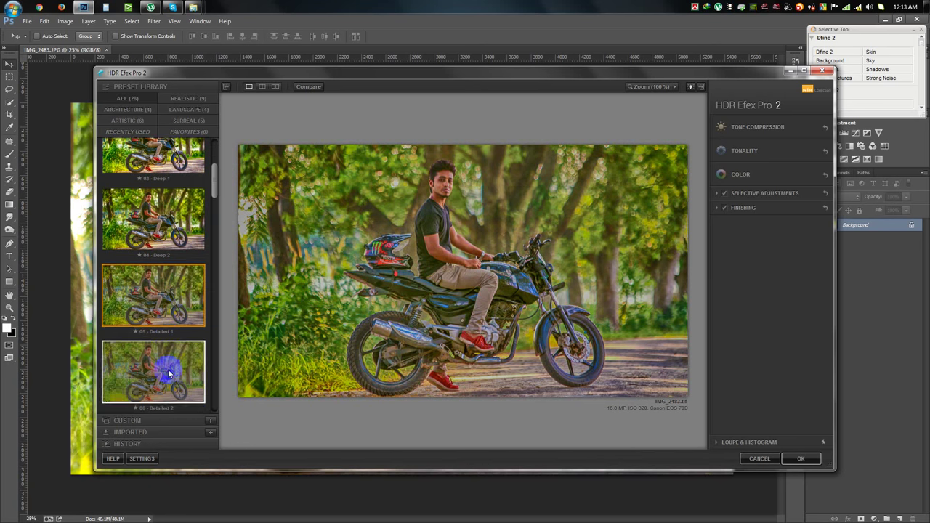
scroll(169, 373, "down", 2)
left_click(167, 323)
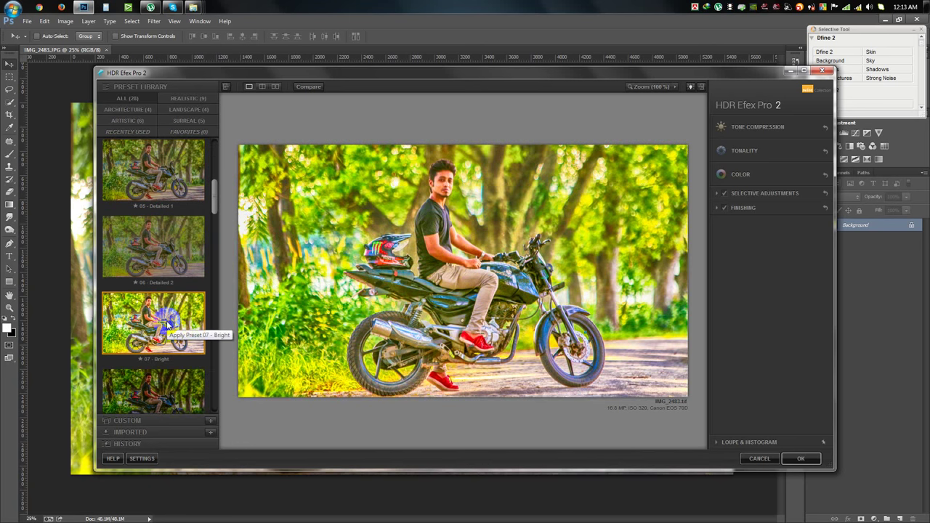
scroll(169, 341, "down", 3)
left_click(173, 356)
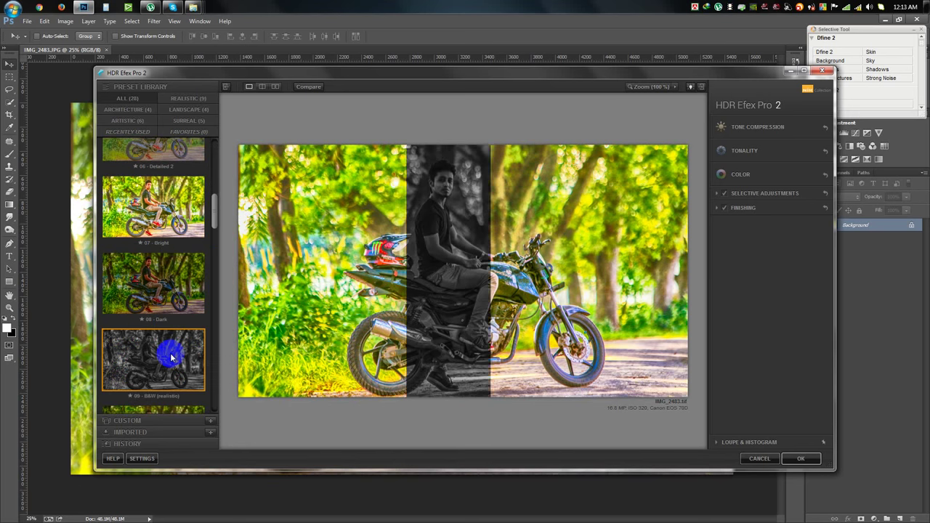
Step: Preview the Structurized 2, Soft Colors and Tinted Structure HDR presets
scroll(167, 360, "down", 1)
scroll(167, 349, "down", 2)
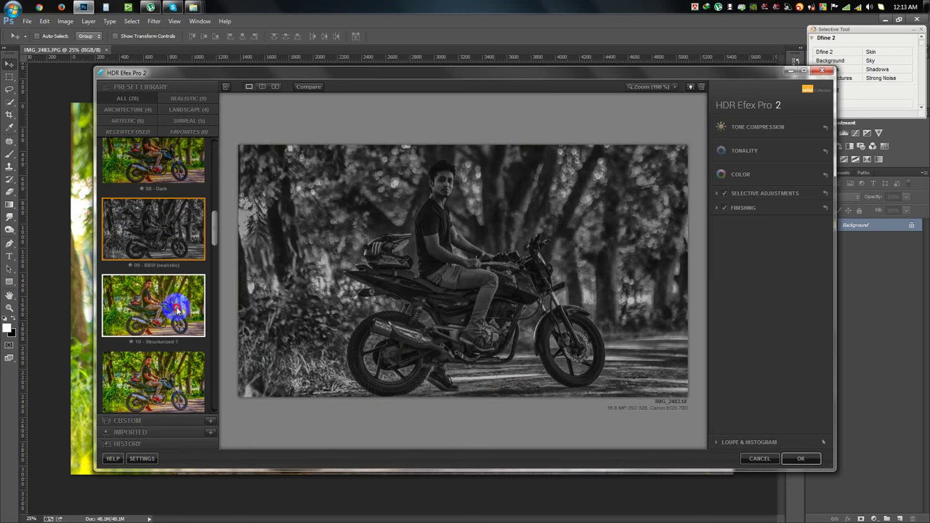
left_click(177, 372)
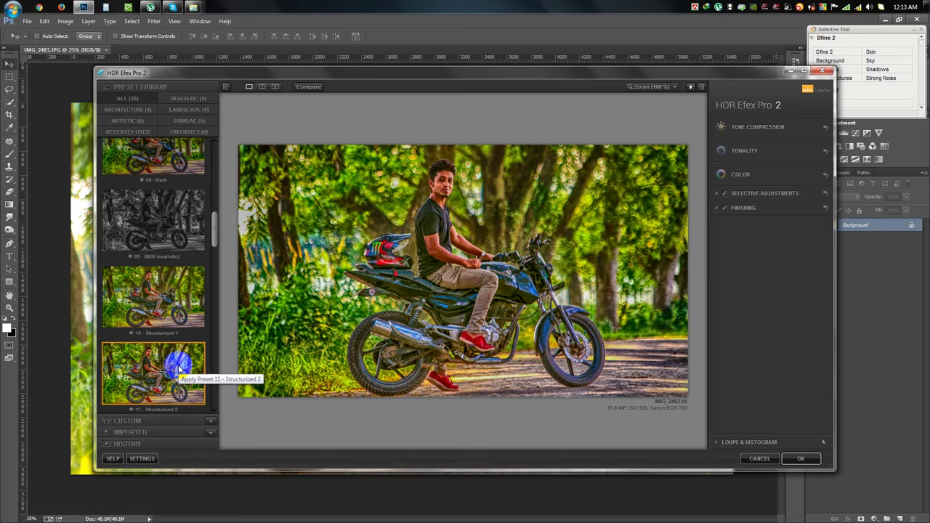
scroll(179, 369, "down", 3)
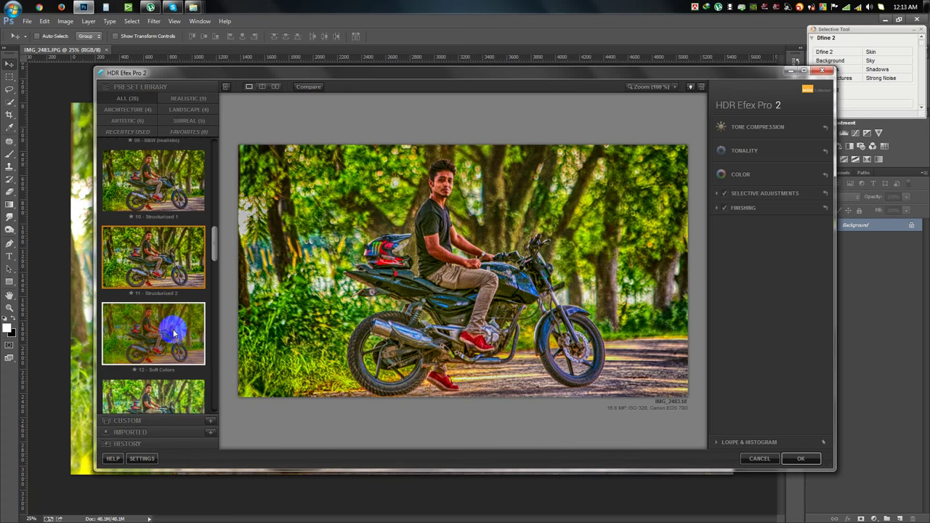
left_click(173, 332)
scroll(172, 378, "down", 1)
left_click(171, 393)
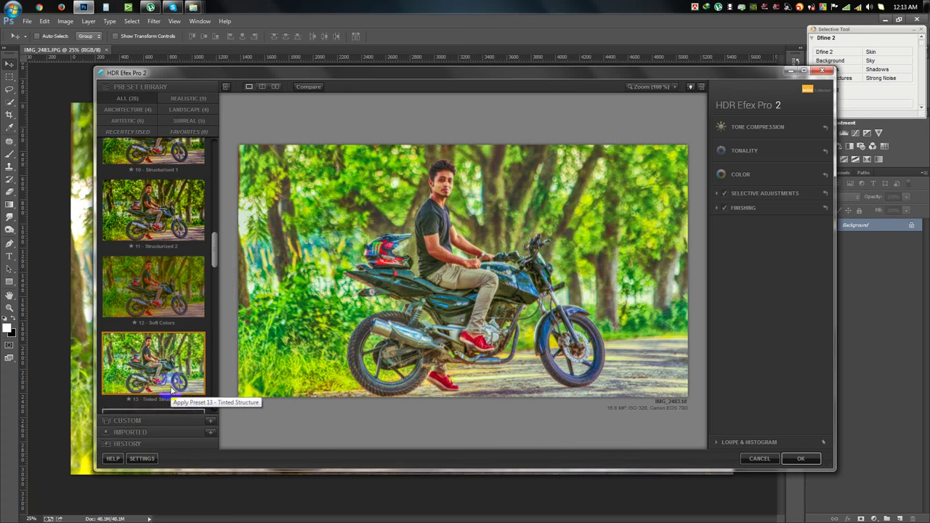
scroll(172, 385, "down", 1)
scroll(172, 364, "down", 3)
scroll(172, 342, "down", 1)
Step: Try the B&W (artistic), Dramatic, Sinister and Outdoor 1 presets on the photo
left_click(171, 331)
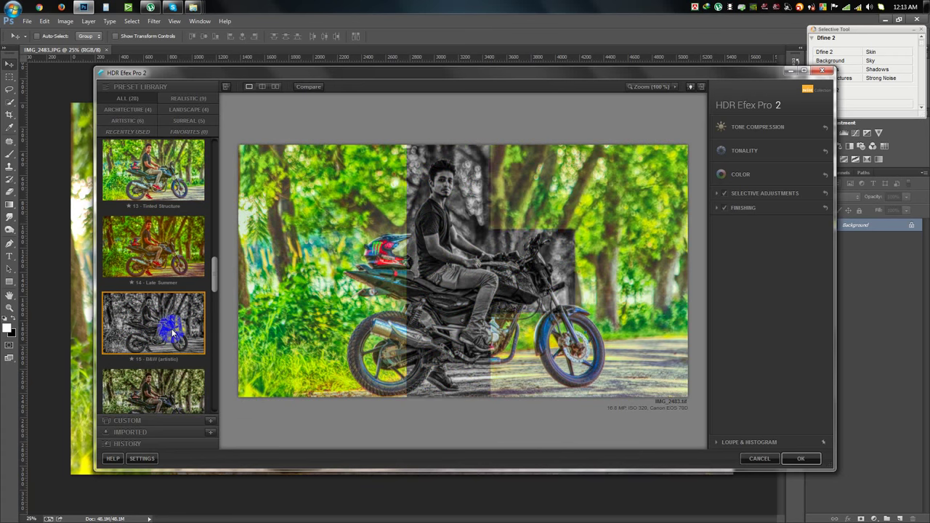
scroll(167, 332, "down", 2)
left_click(158, 327)
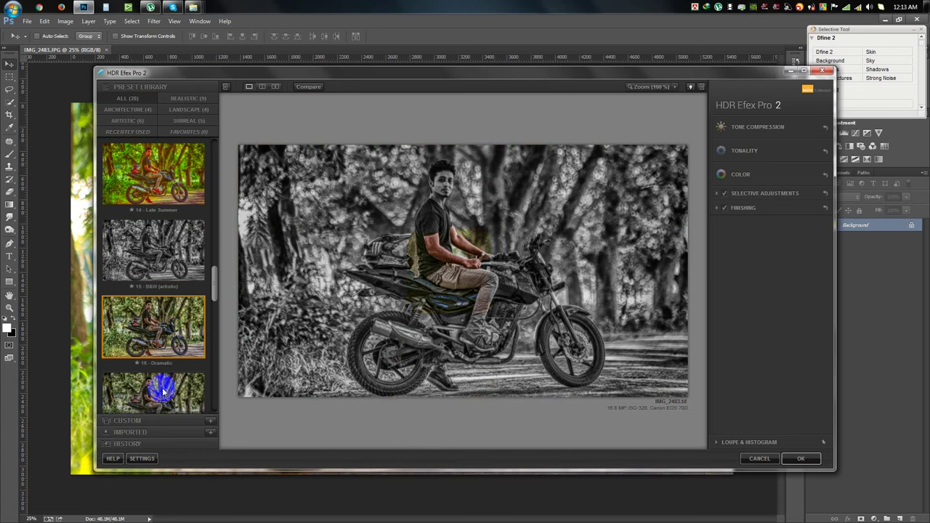
left_click(161, 389)
scroll(169, 363, "down", 1)
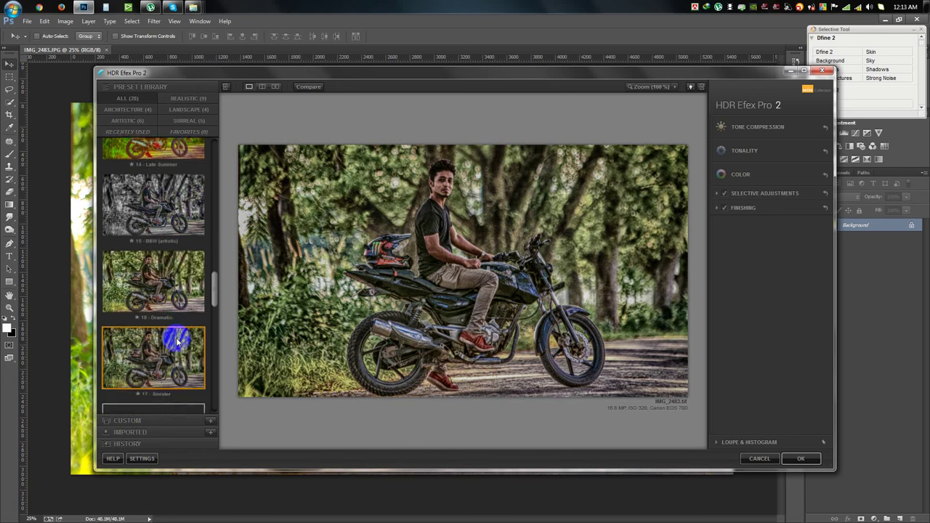
scroll(176, 340, "down", 2)
scroll(177, 340, "down", 2)
scroll(177, 340, "down", 2)
scroll(176, 342, "down", 2)
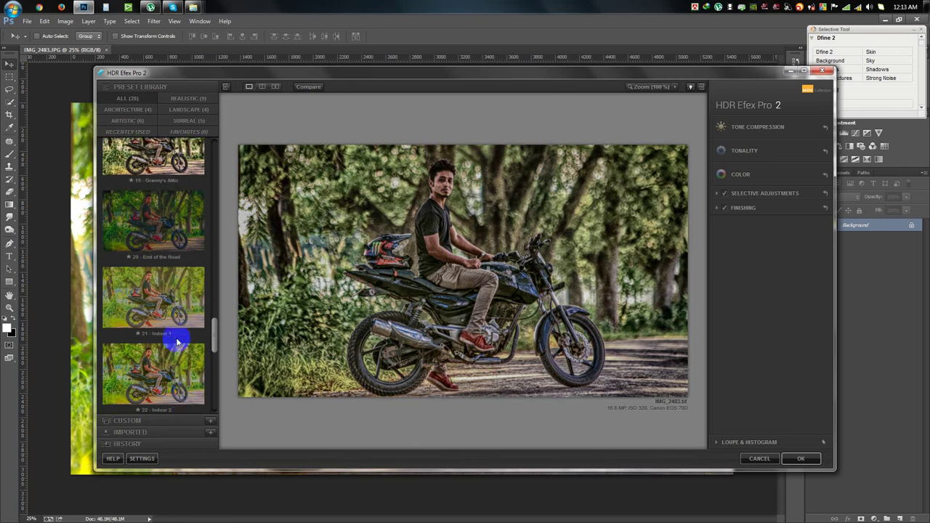
scroll(177, 342, "down", 2)
left_click(176, 338)
Step: Apply the 24 - Outdoor 2 preset and accept the HDR result
scroll(177, 337, "down", 2)
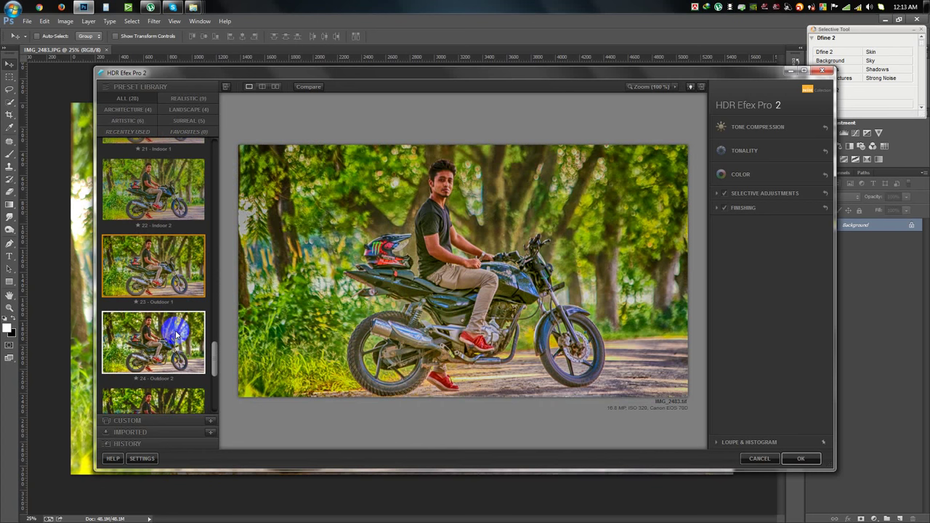
left_click(177, 334)
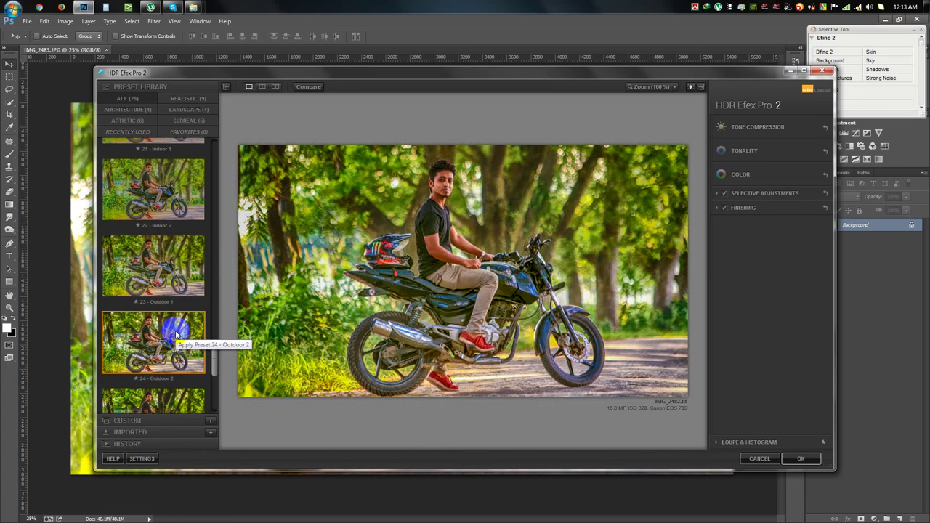
scroll(177, 341, "down", 2)
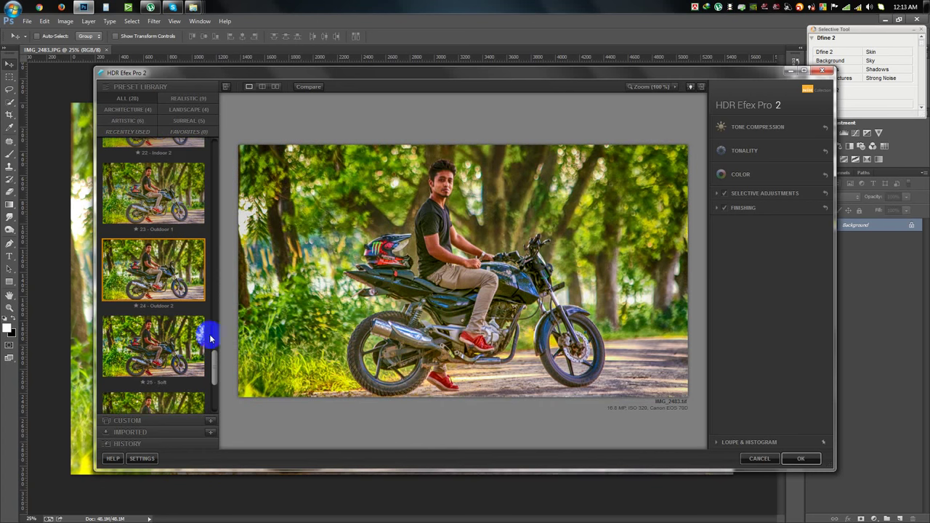
mouse_move(217, 361)
left_mouse_down()
mouse_move(217, 388)
mouse_move(215, 143)
left_mouse_up()
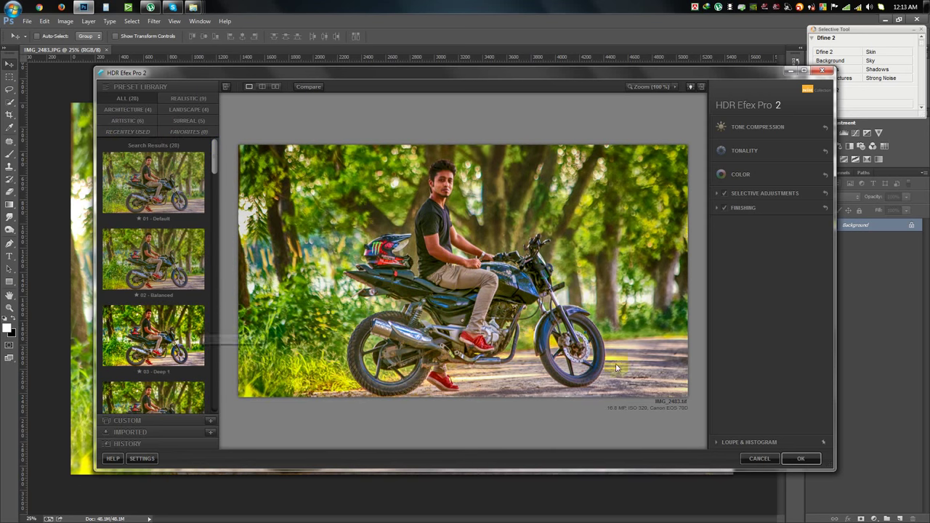
left_click(821, 455)
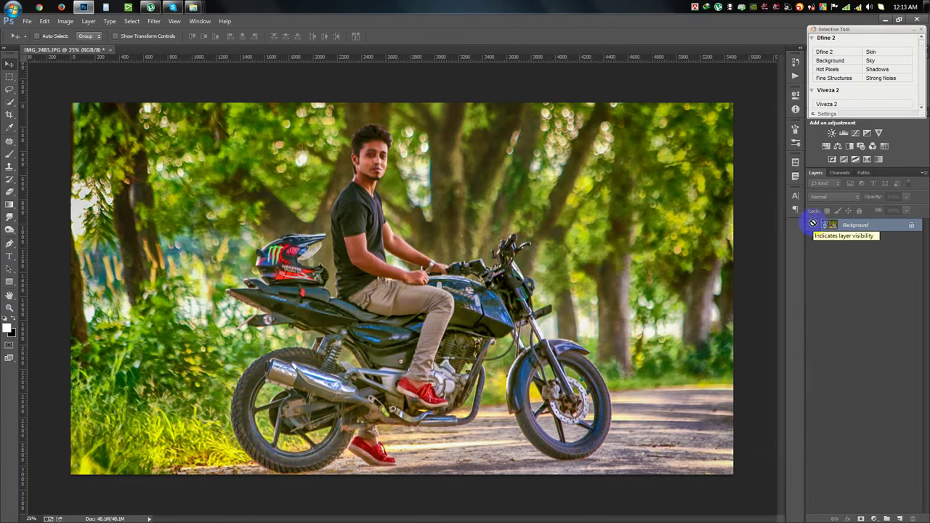
Step: Compare the before and after HDR states in History, save, and select the whole image
left_click(795, 63)
left_click(744, 202)
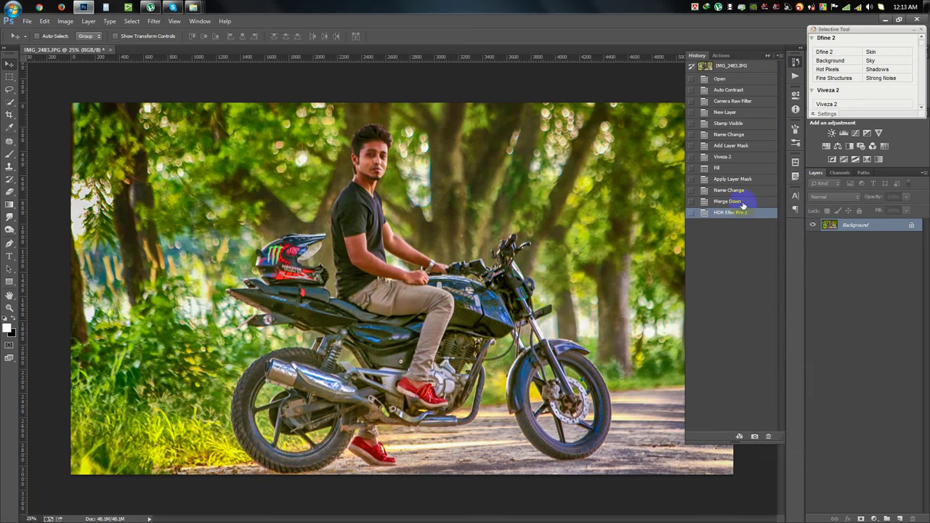
left_click(744, 202)
key("ctrl+s")
key("ctrl+a")
Step: Paste the HDR version over the pre-HDR photo at reduced opacity and merge into Background
key("ctrl+alt+z")
key("ctrl+alt+z")
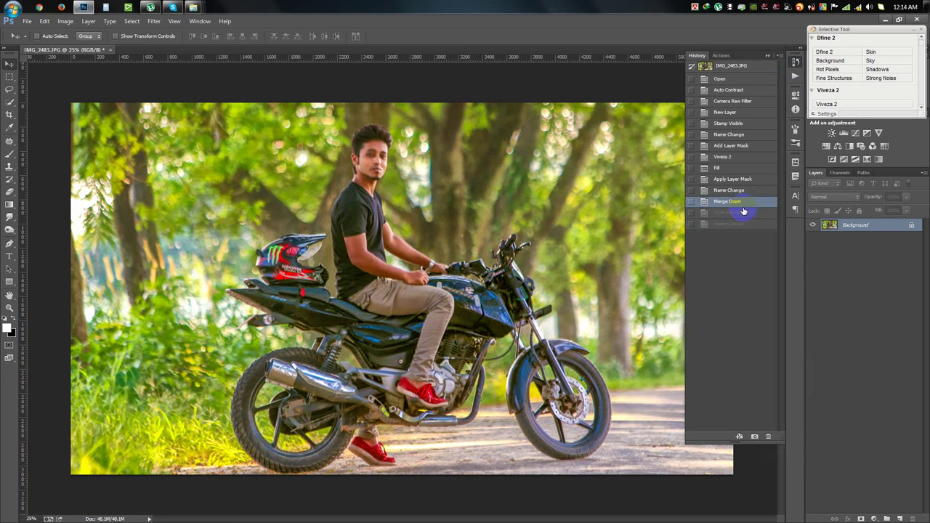
key("ctrl+v")
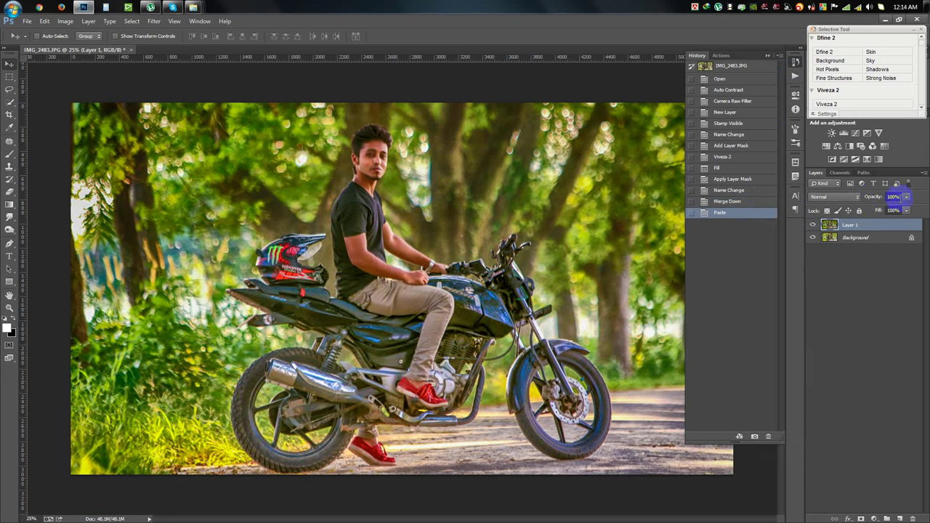
left_click_drag(874, 200, 866, 202)
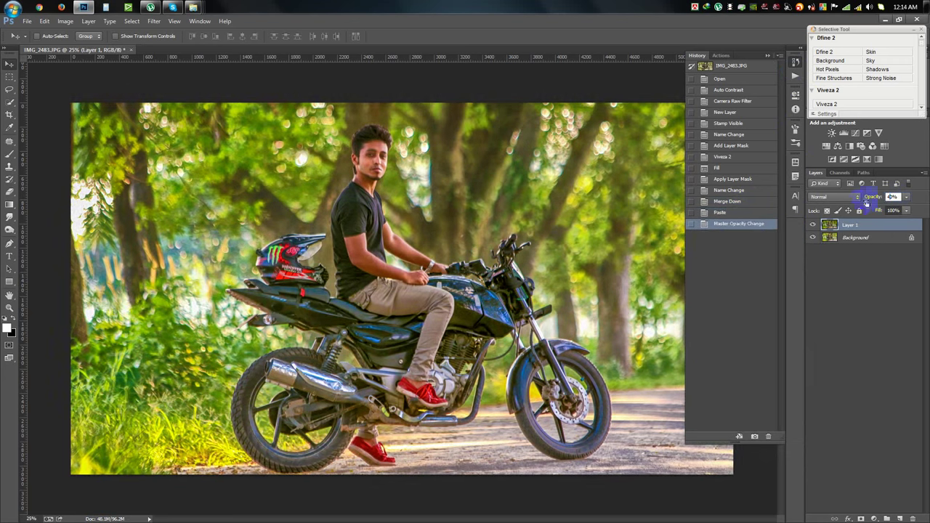
left_click(861, 237, "shift")
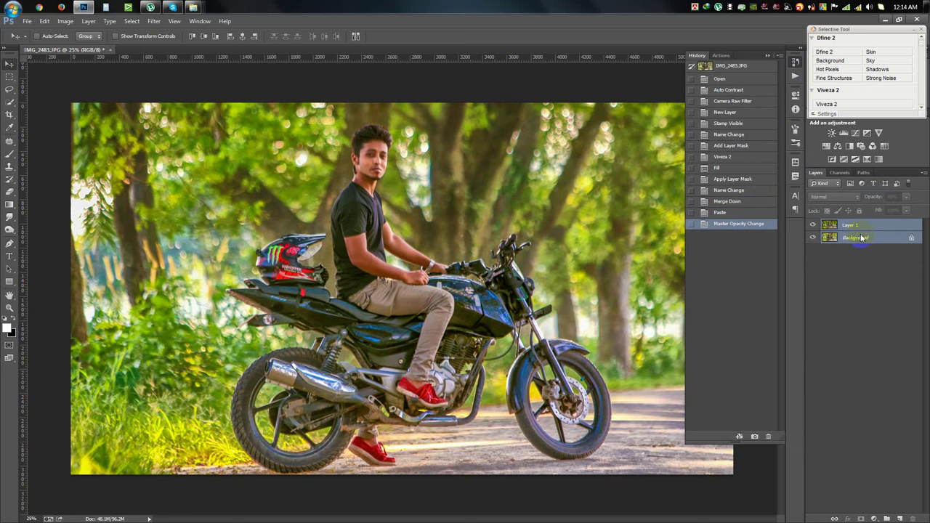
key("ctrl+e")
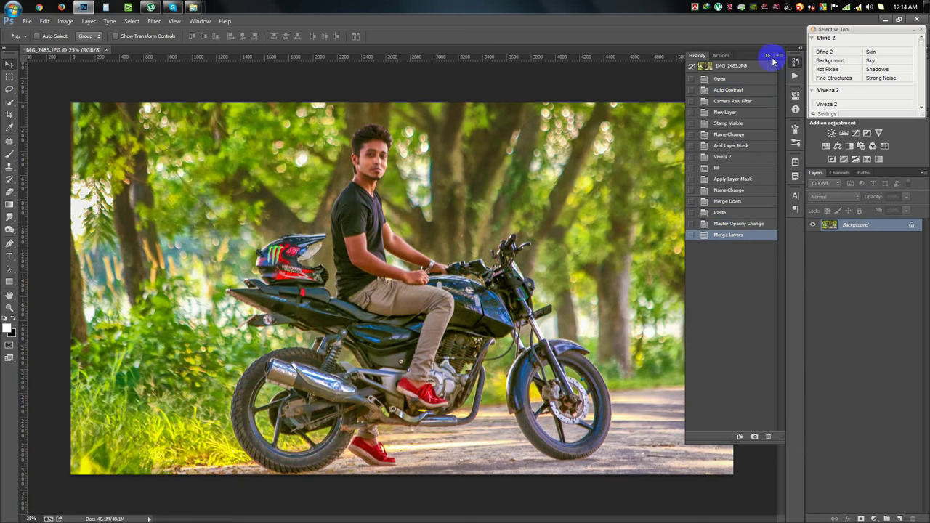
left_click(768, 57)
Step: Reopen Camera Raw and set defringe Green Amount 12, higher Purple Amount, Purple Hue 30/81
left_click(154, 21)
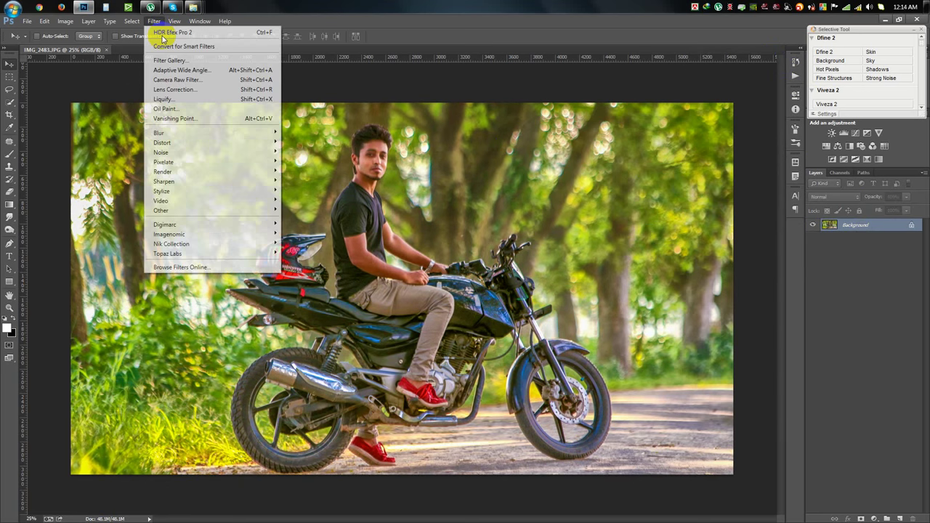
left_click(181, 81)
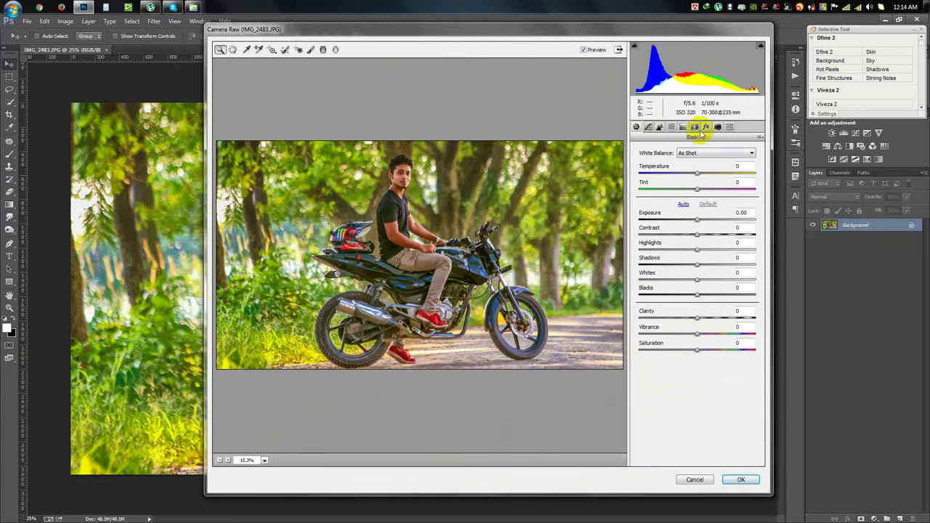
left_click(706, 127)
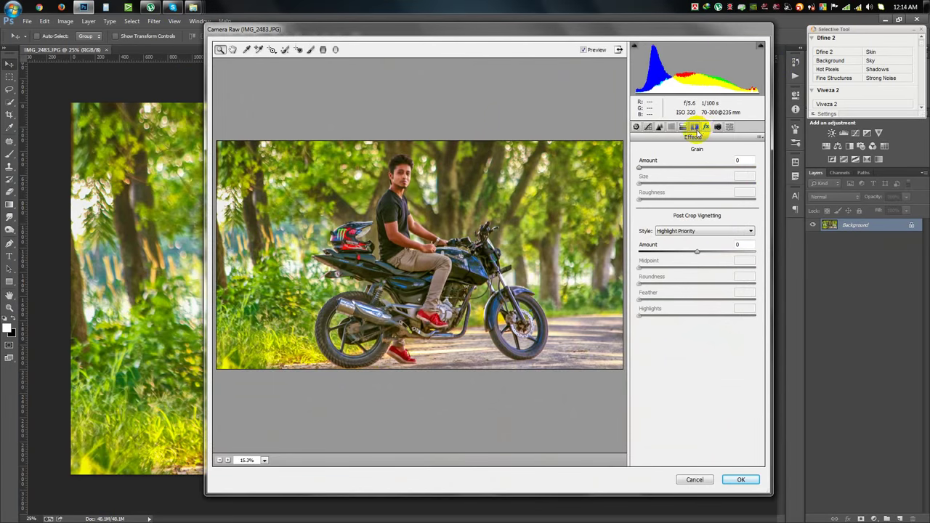
left_click(695, 127)
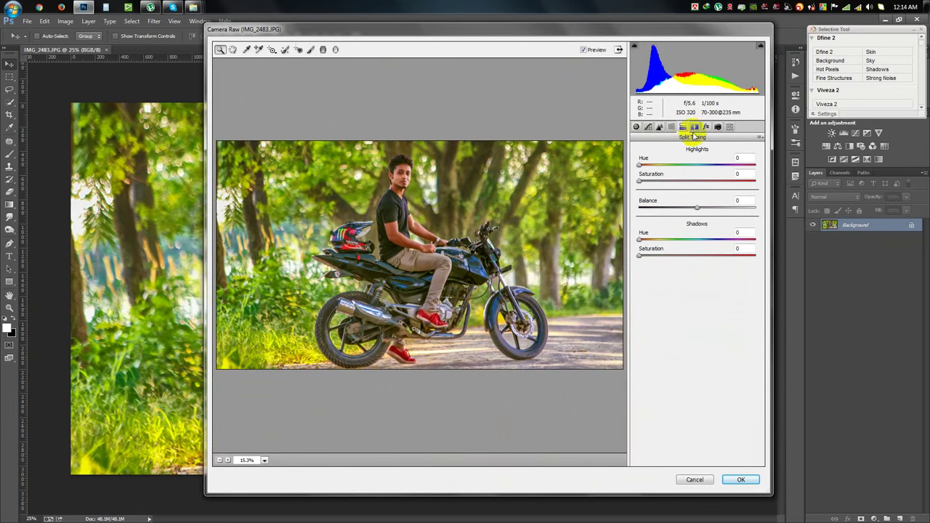
left_click(694, 127)
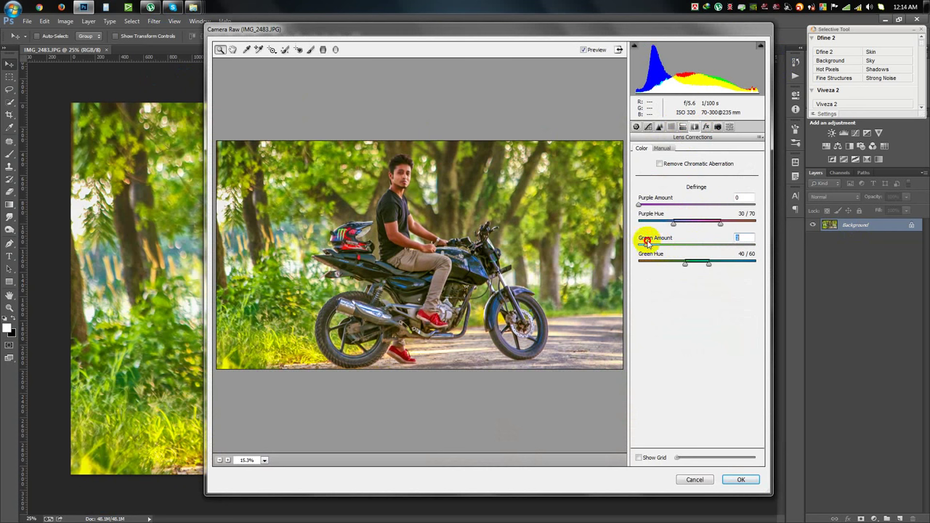
mouse_move(639, 245)
left_mouse_down()
mouse_move(716, 245)
mouse_move(709, 248)
left_mouse_up()
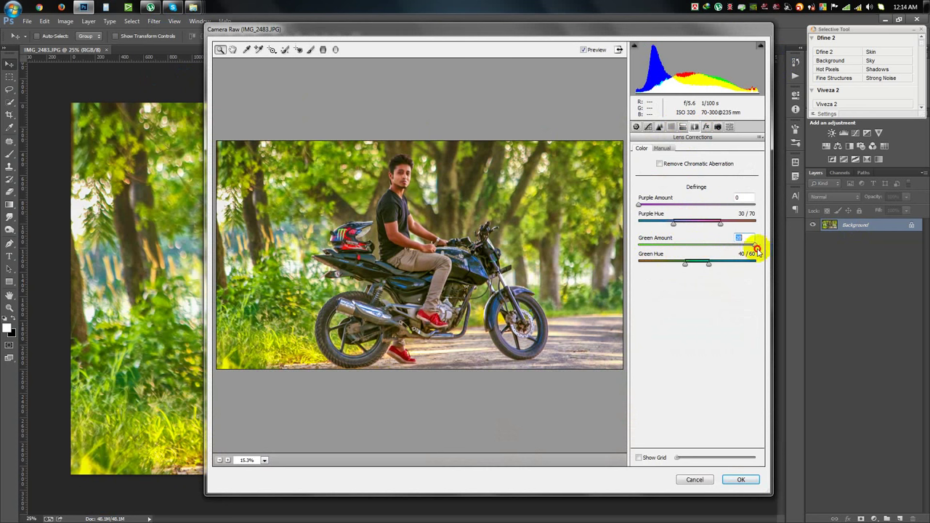
mouse_move(639, 203)
left_mouse_down()
mouse_move(716, 201)
mouse_move(608, 202)
mouse_move(721, 210)
mouse_move(731, 228)
left_mouse_up()
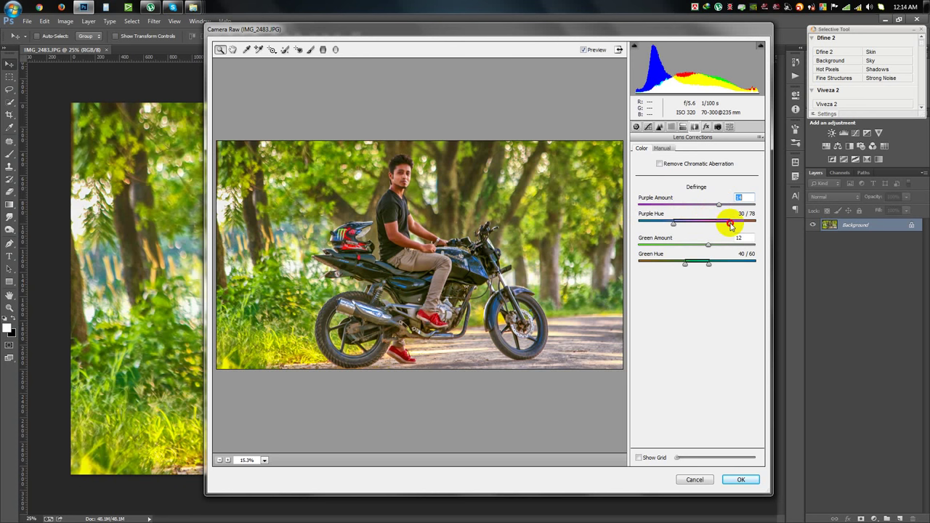
mouse_move(704, 228)
left_mouse_down()
mouse_move(749, 228)
mouse_move(711, 229)
mouse_move(736, 227)
left_mouse_up()
Step: Try a warm Split Toning highlight tint, then reset its saturation to zero
left_click(681, 127)
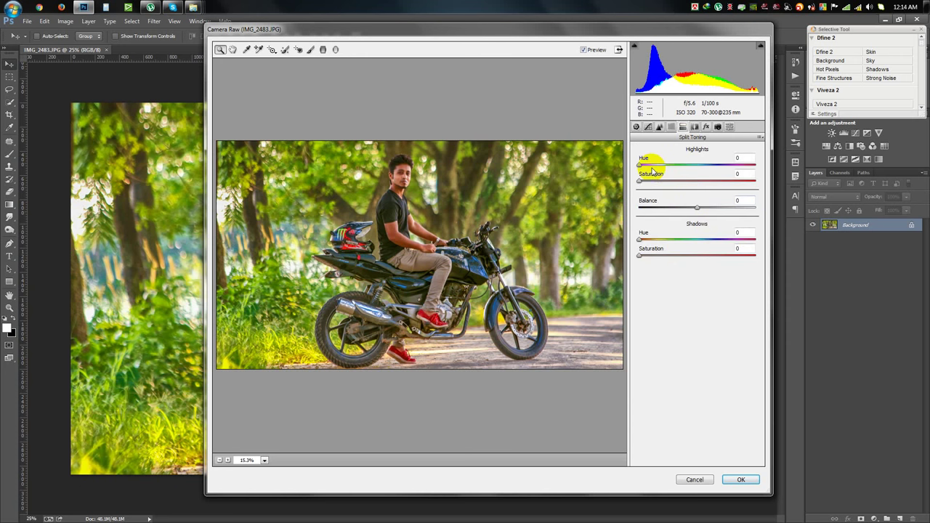
mouse_move(639, 181)
left_mouse_down()
mouse_move(680, 183)
mouse_move(656, 182)
mouse_move(656, 166)
mouse_move(761, 170)
left_mouse_up()
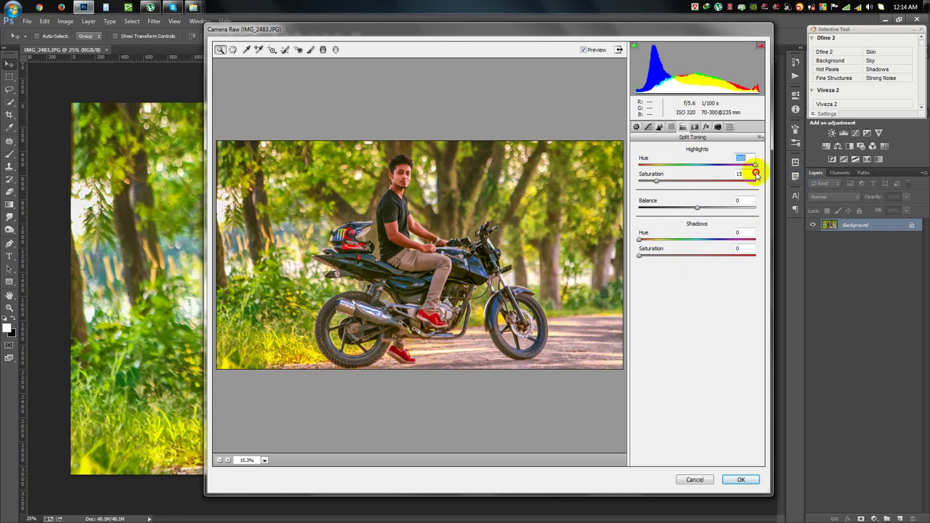
mouse_move(754, 169)
left_mouse_down()
mouse_move(702, 170)
mouse_move(743, 172)
mouse_move(731, 170)
left_mouse_up()
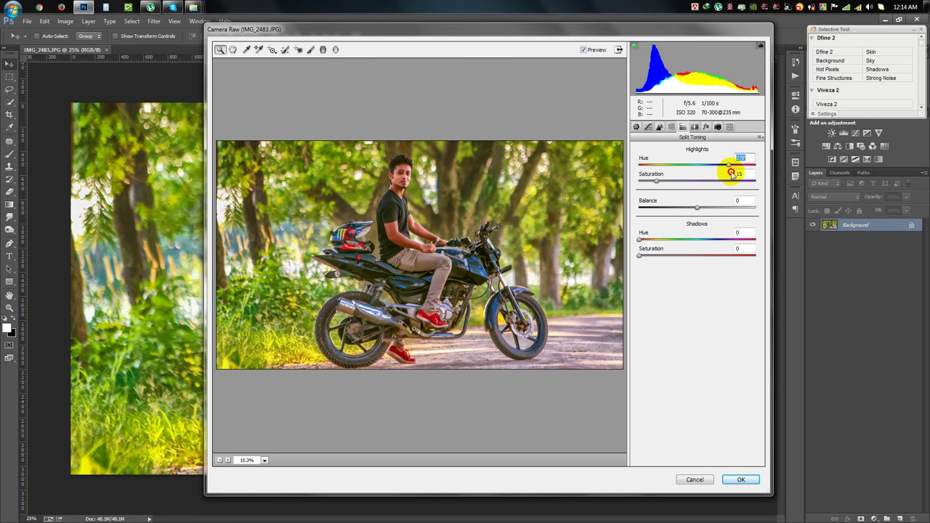
left_click_drag(657, 182, 640, 183)
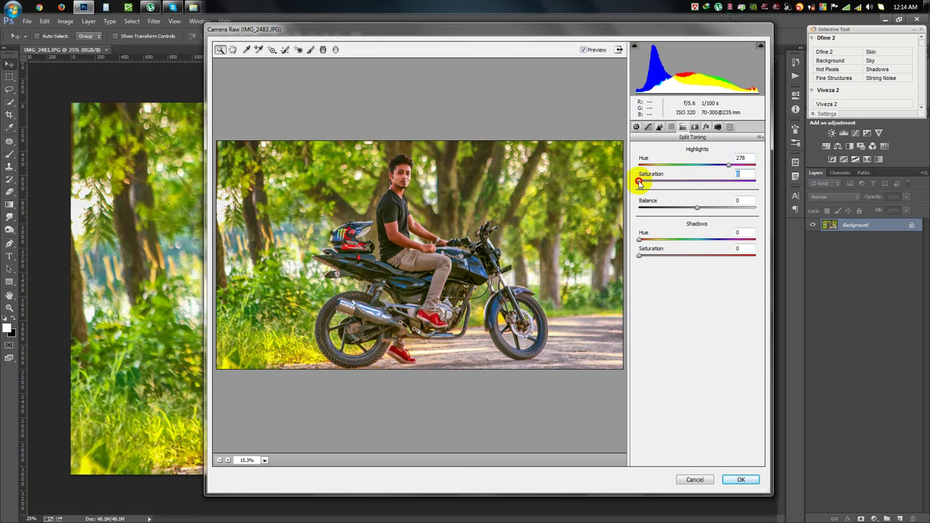
Step: Add a negative Post Crop Vignetting amount to darken the corners and apply Camera Raw
left_click(660, 127)
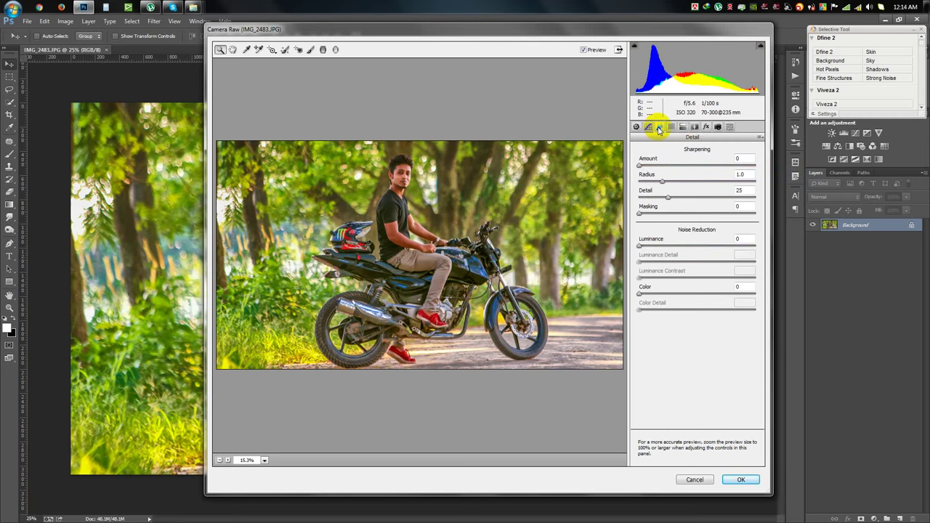
left_click(706, 126)
left_click_drag(697, 250, 686, 251)
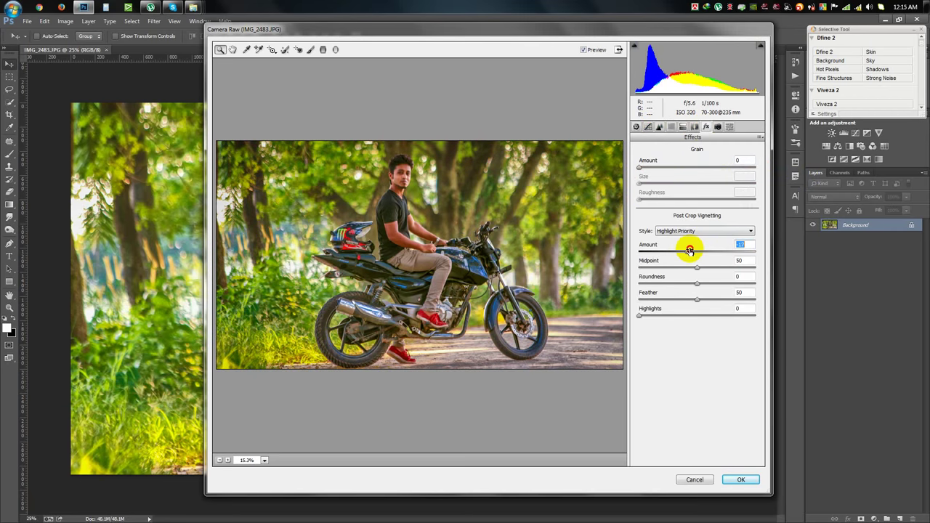
left_click(742, 480)
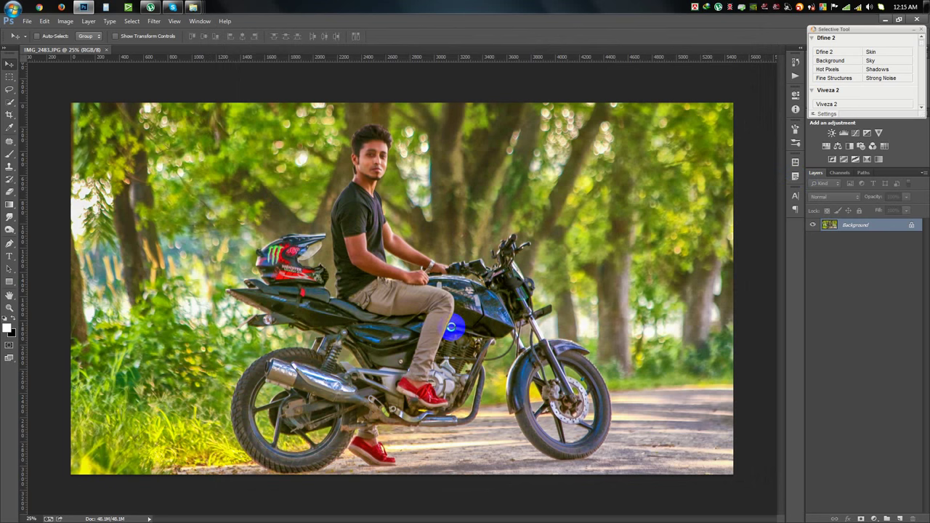